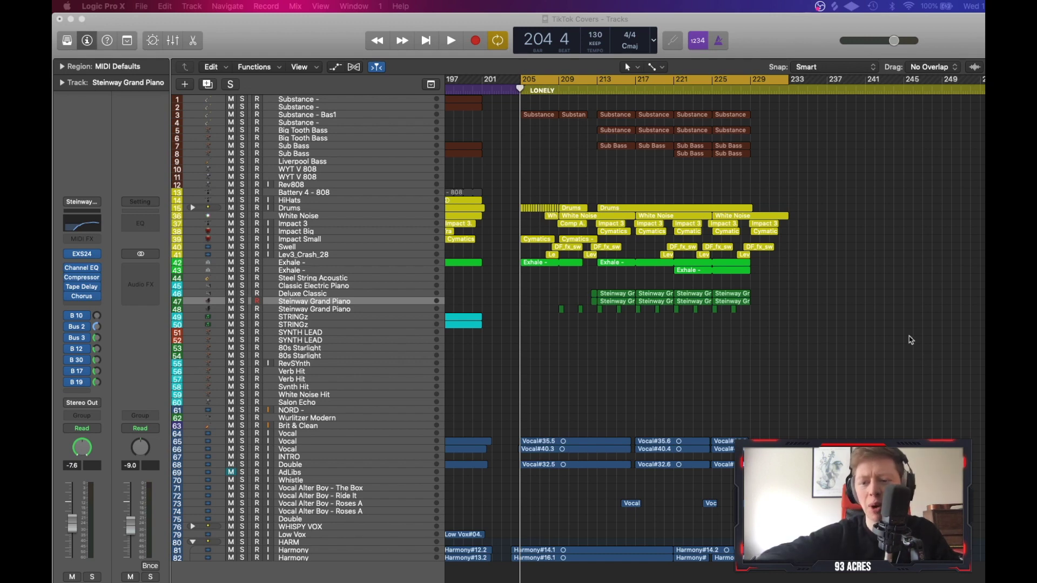
Step: Go to the HIGHEST IN THE ROOM marker, zoom in on its empty section and hide the global tracks
key(alt+period)
key(super+Right)
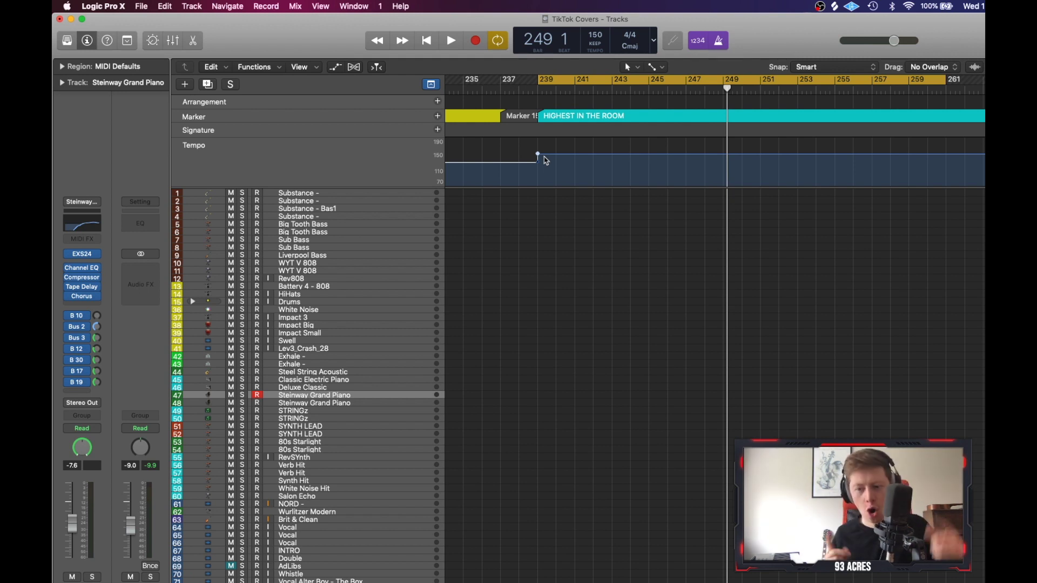
key(g)
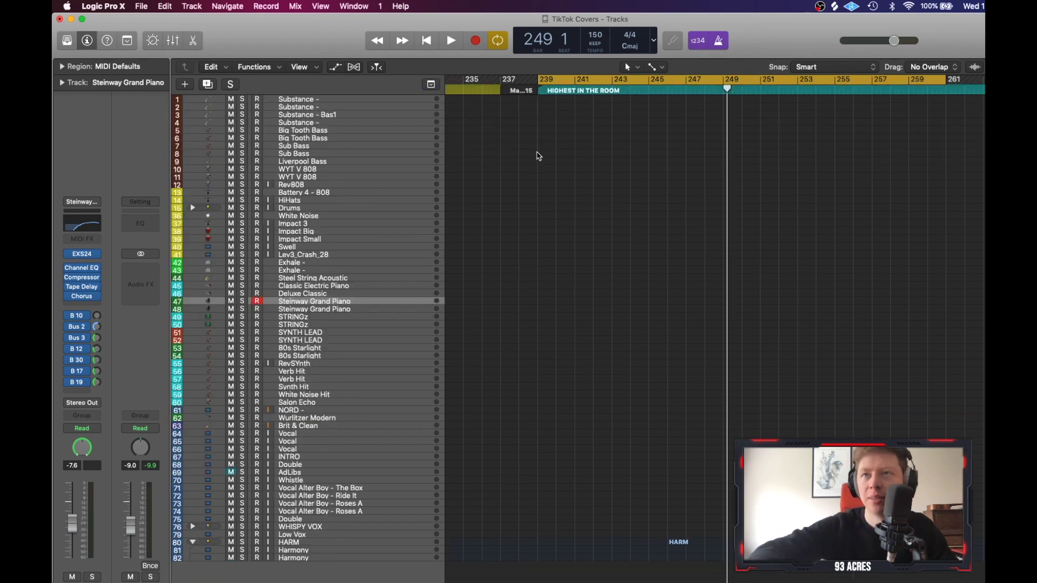
scroll(539, 156, right, 2)
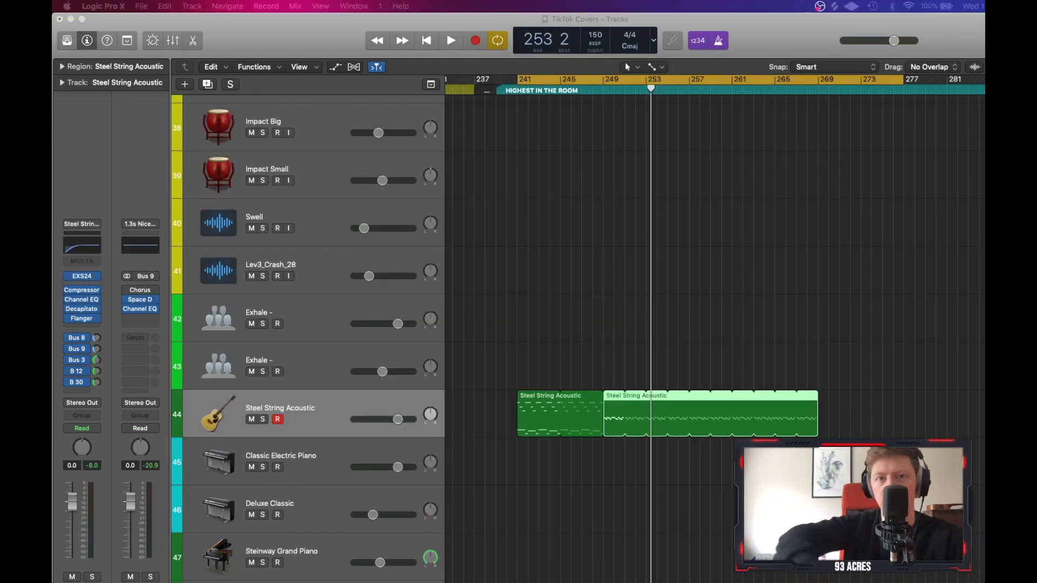
Step: Duplicate the lower Exhale track and record a part on the copy from bar 241 to 249
click(354, 359)
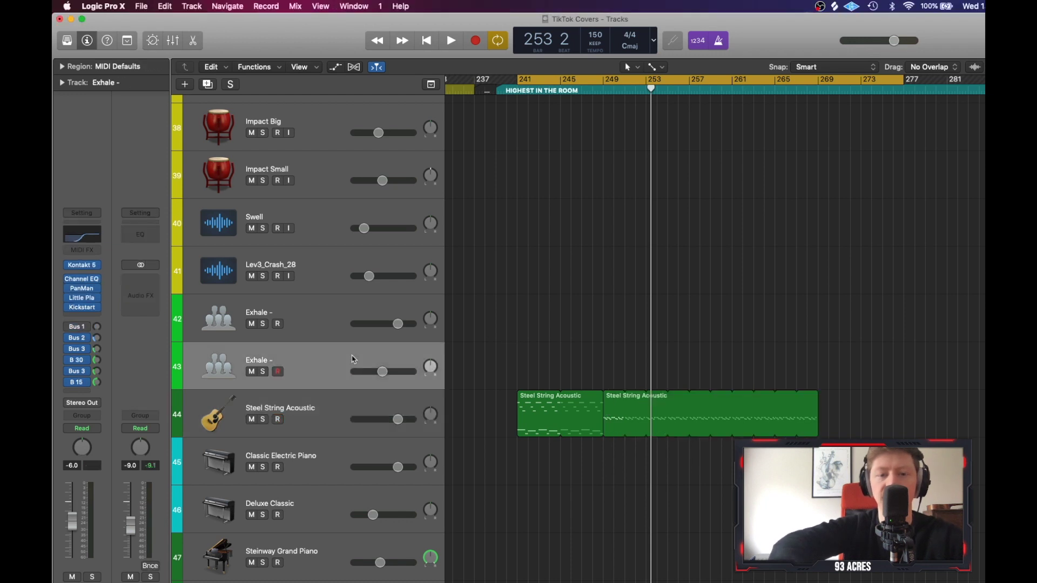
key(super+d)
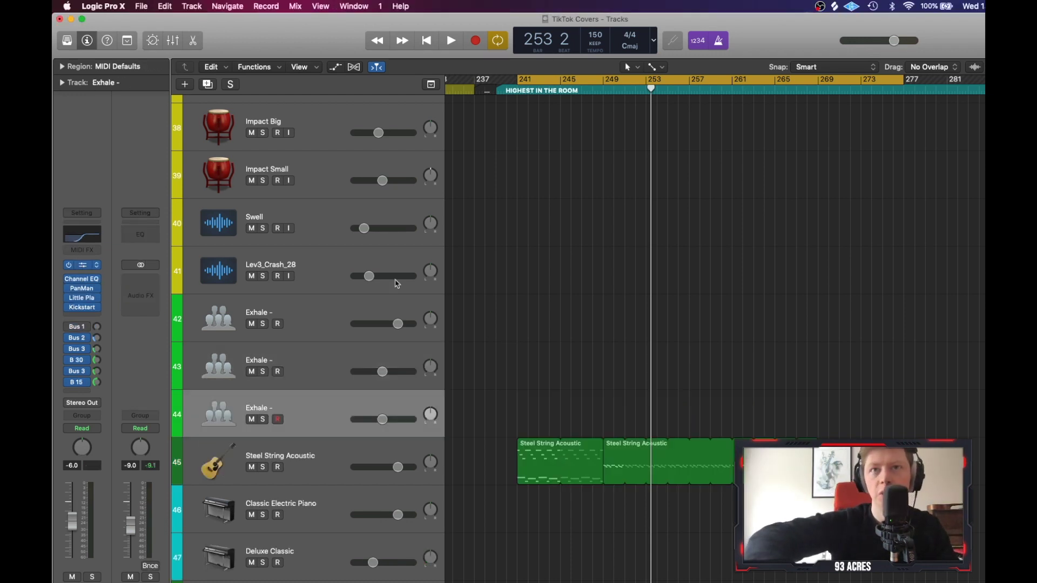
key(r)
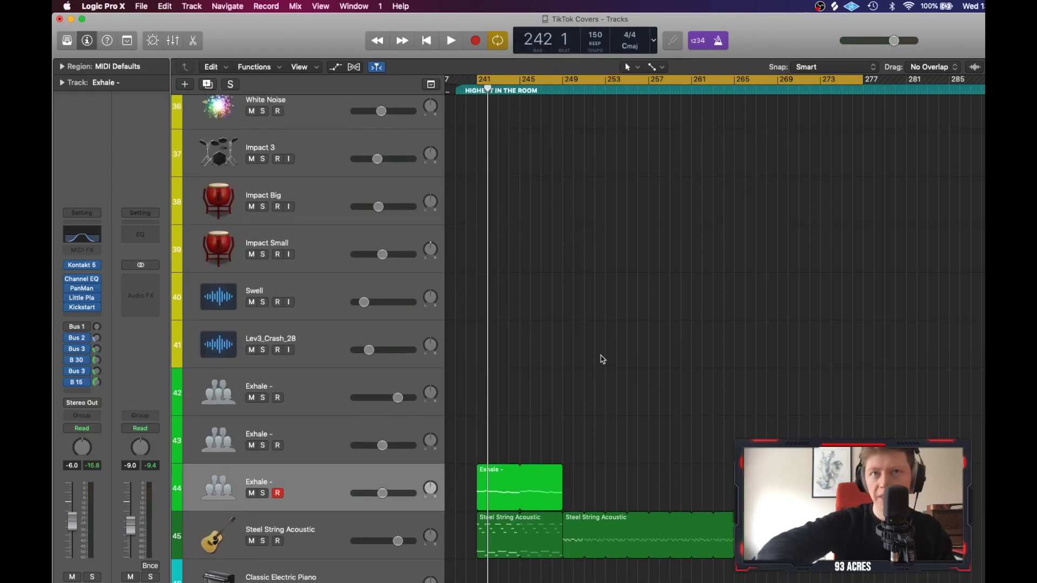
Step: Replace the electric piano instrument on the new track below Sub Bass with the EXS24 sampler
scroll(600, 356, up, 10)
scroll(603, 360, up, 1)
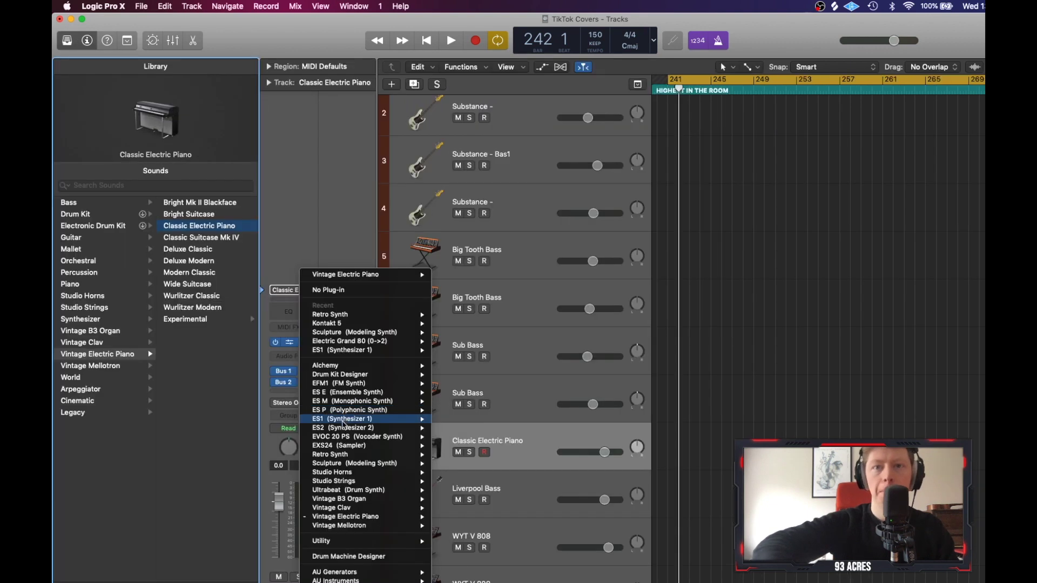
mouse_move(345, 429)
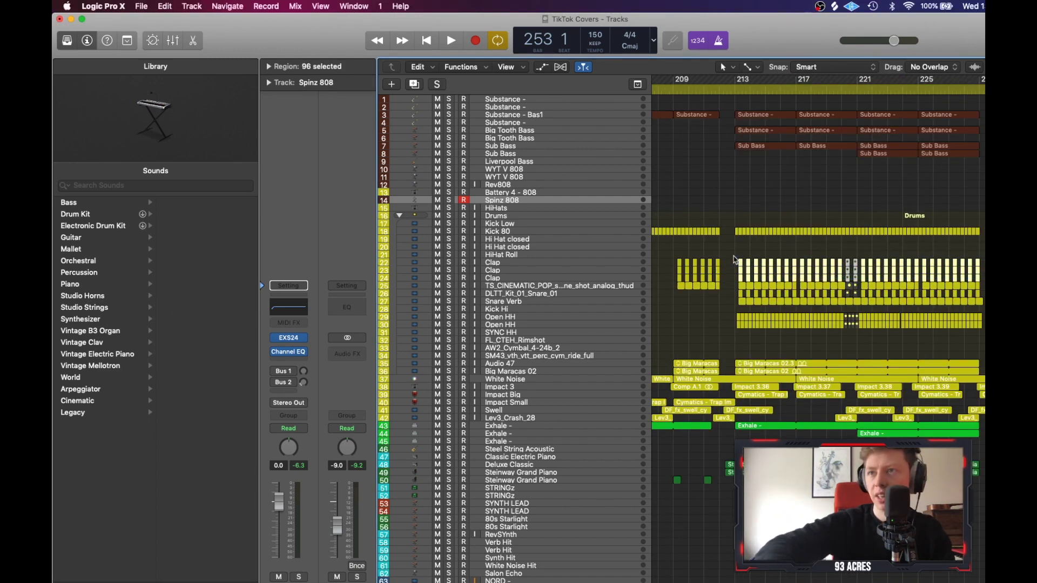
Step: Copy the Clap regions from the LONELY section into the HIGHEST IN THE ROOM section
scroll(733, 260, down, 5)
drag(727, 262, 881, 263)
scroll(882, 263, up, 4)
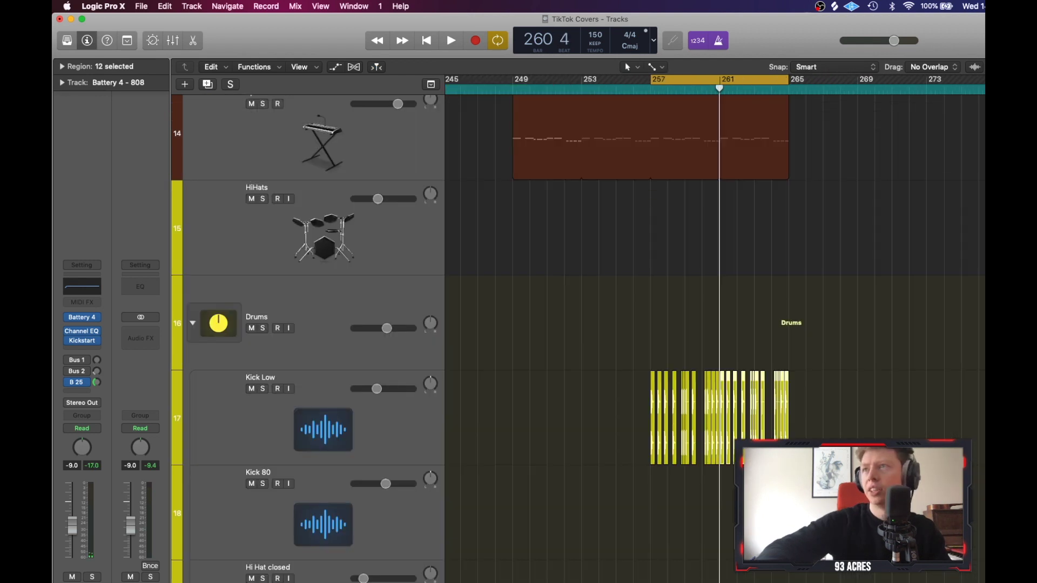
Step: Show all tracks at minimal height, deselect the Kick Low regions and play the new 808, kick and clap arrangement
key(super+Up)
key(super+Up)
key(super+Up)
key(super+Up)
key(super+Up)
key(super+Up)
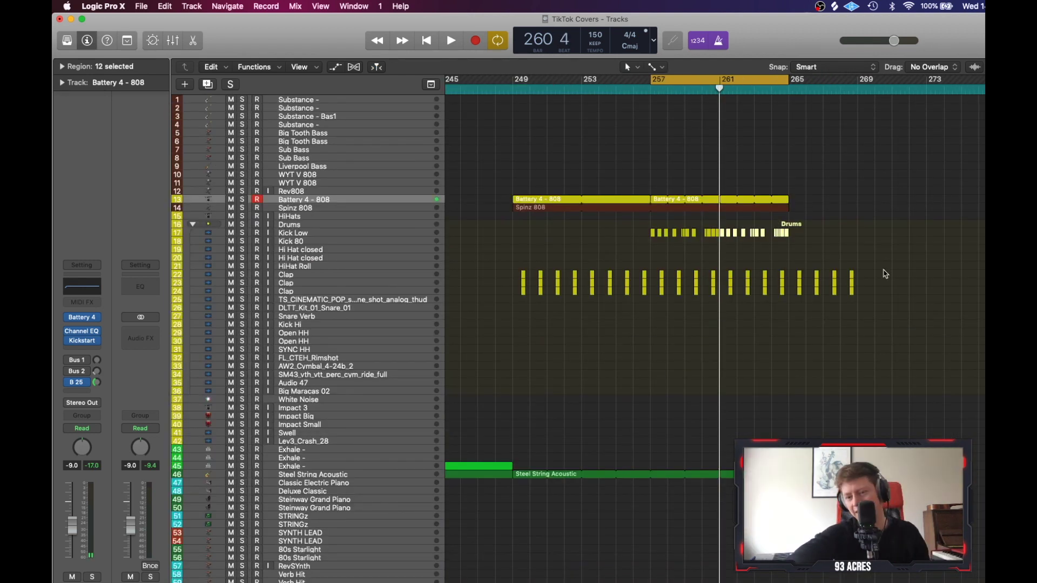
click(886, 274)
key(space)
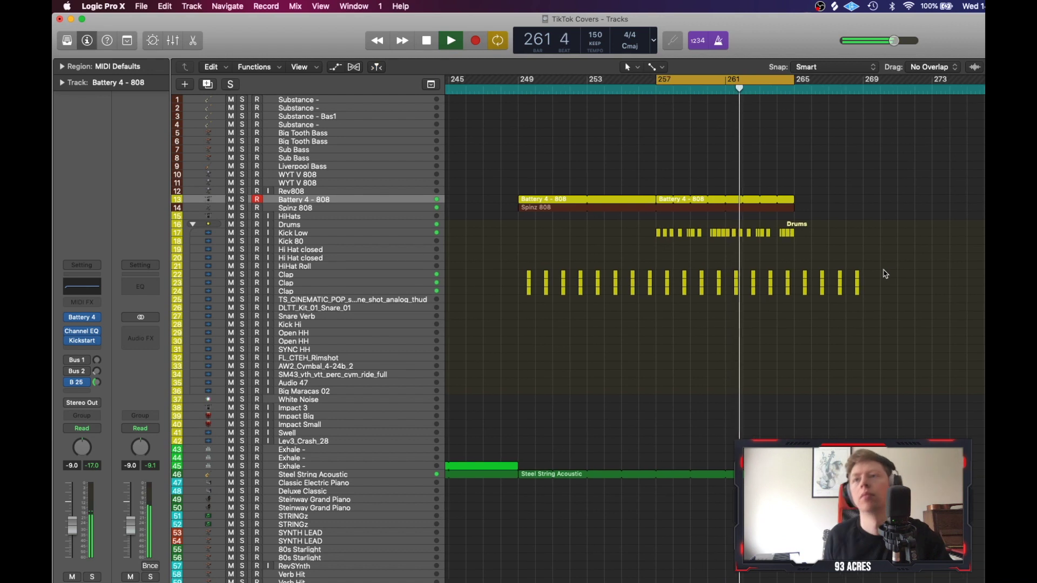
scroll(886, 274, left, 2)
key(space)
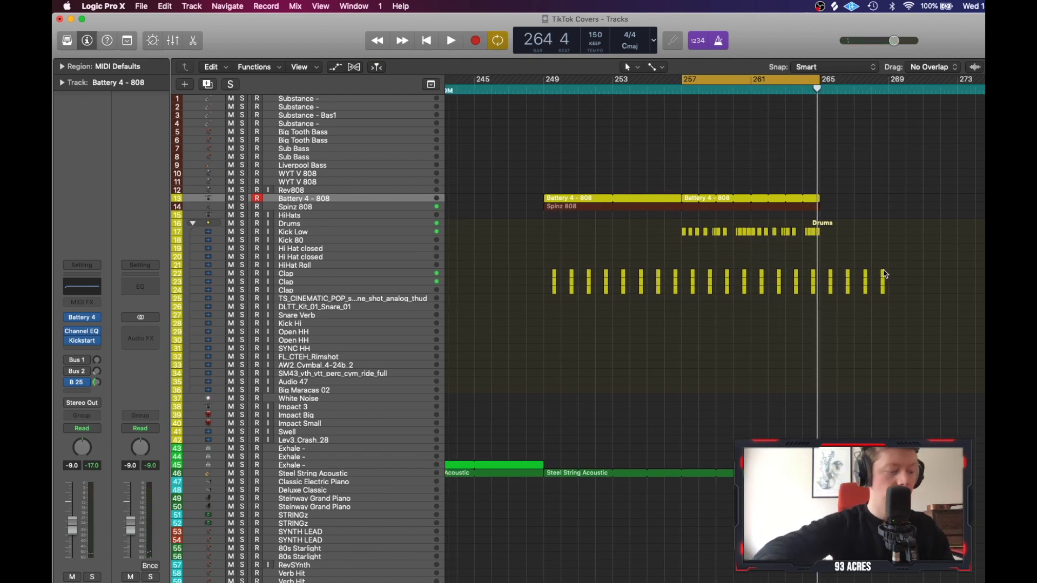
Step: Shorten the second Steel String Acoustic region so it ends at bar 264, level with the 808 regions
scroll(863, 383, left, 3)
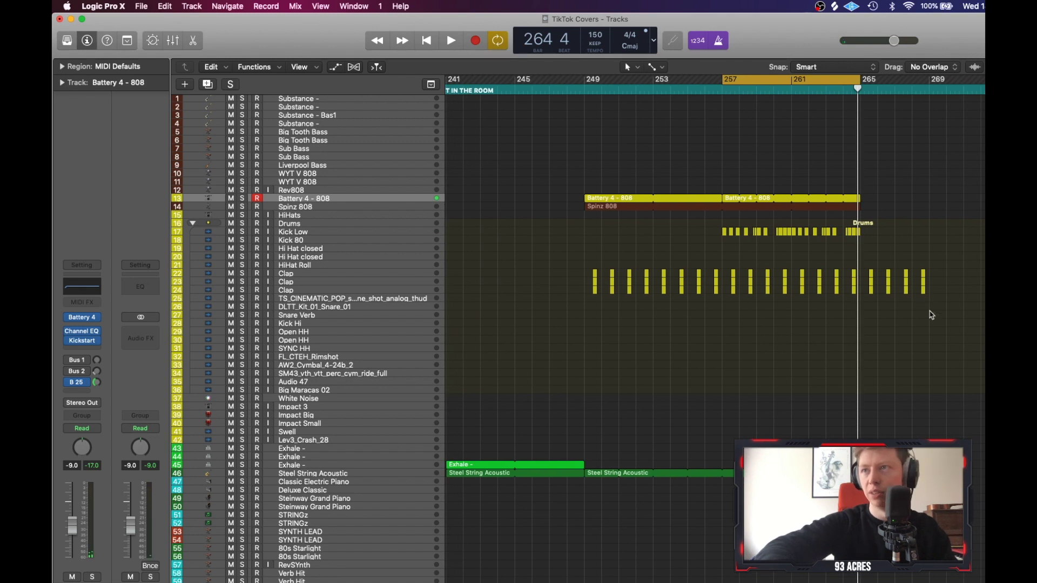
drag(896, 472, 863, 471)
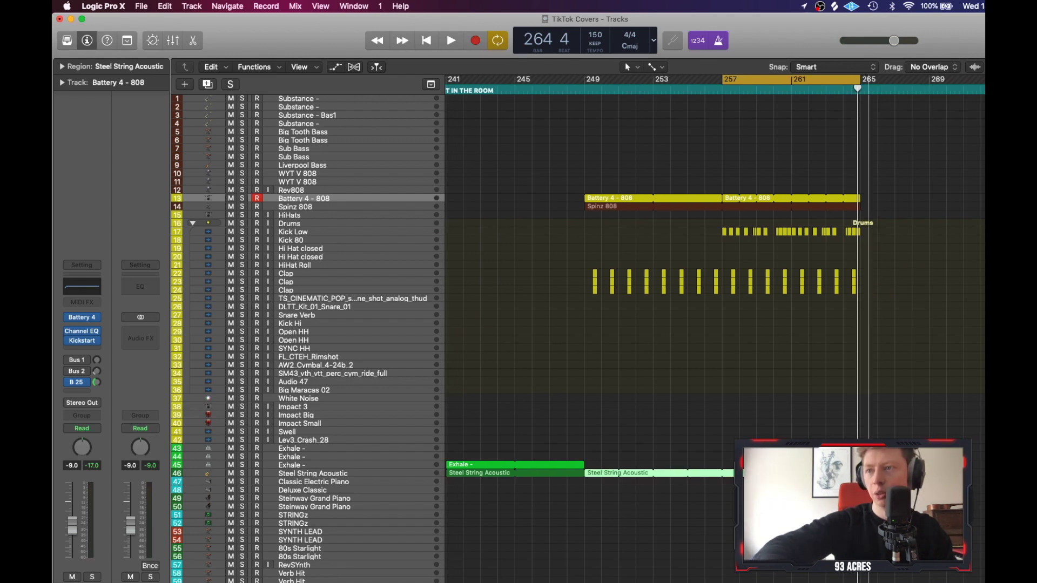
Step: Copy the LONELY section's effects regions, including White Noise, Impact, Swell and crash, into the HIGHEST IN THE ROOM section
scroll(818, 354, left, 4)
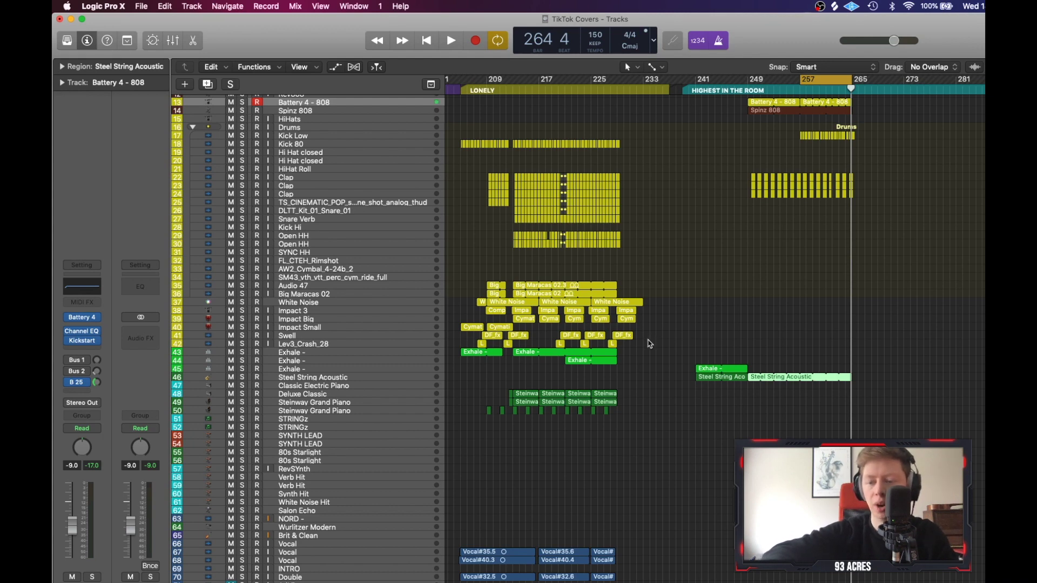
drag(649, 344, 463, 284)
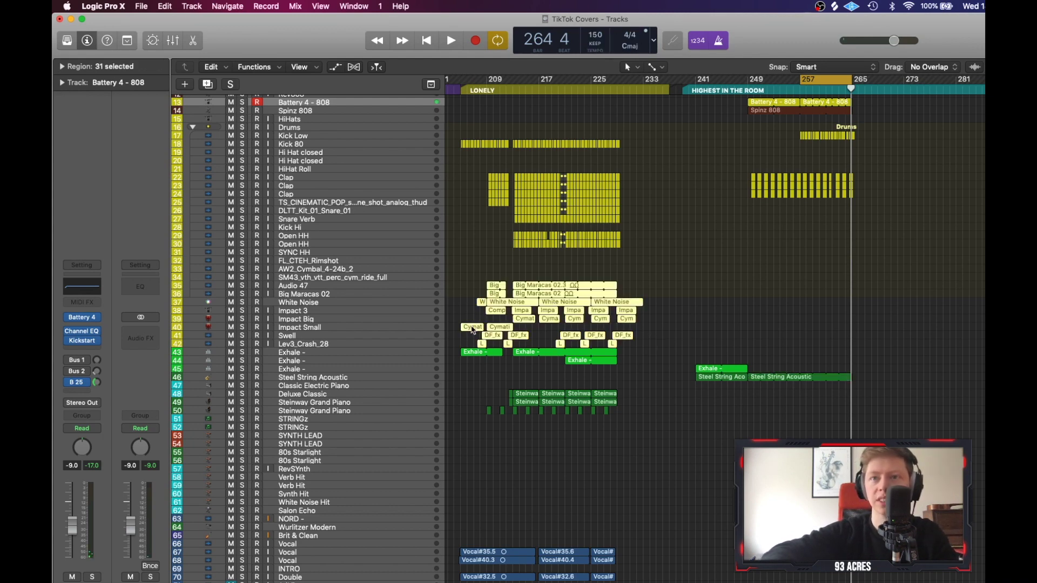
drag(473, 331, 554, 332)
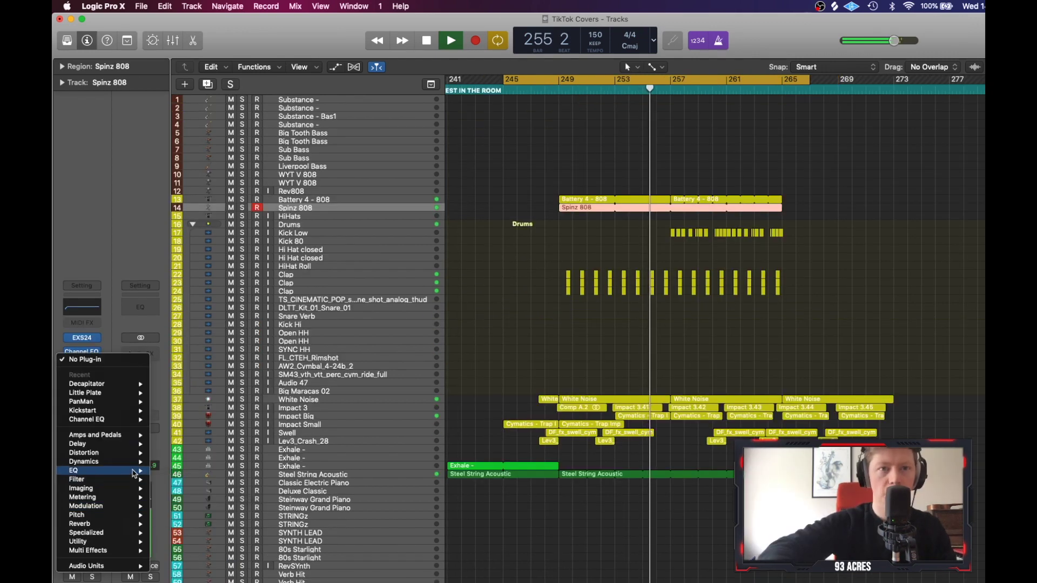
Step: Insert a Distortion plug-in on the Spinz 808 track
mouse_move(124, 452)
click(184, 488)
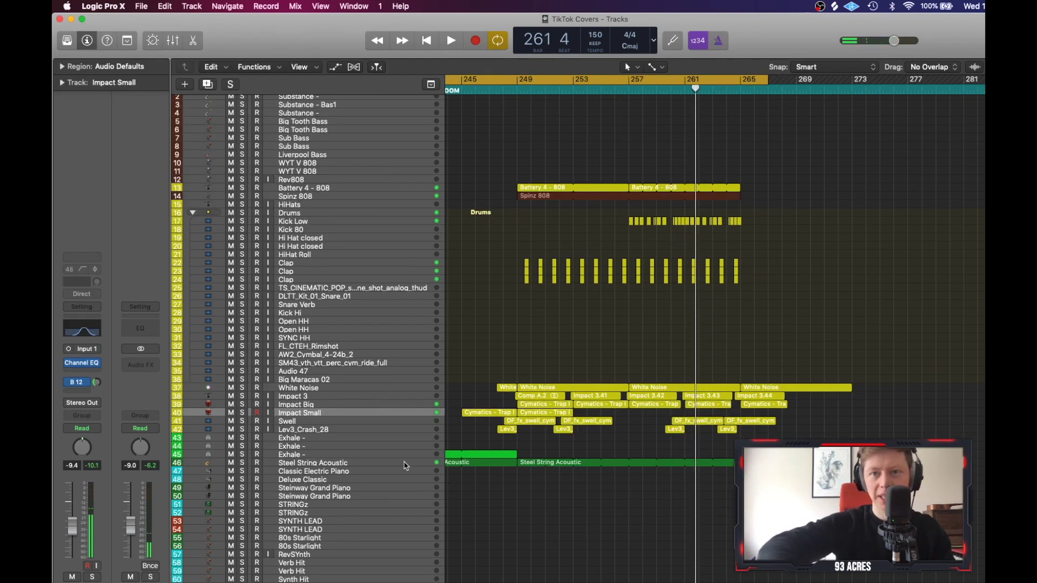
Step: Add a Bus 20 send to the Steel String Acoustic track and raise its Bus 30 send level
click(406, 466)
click(86, 373)
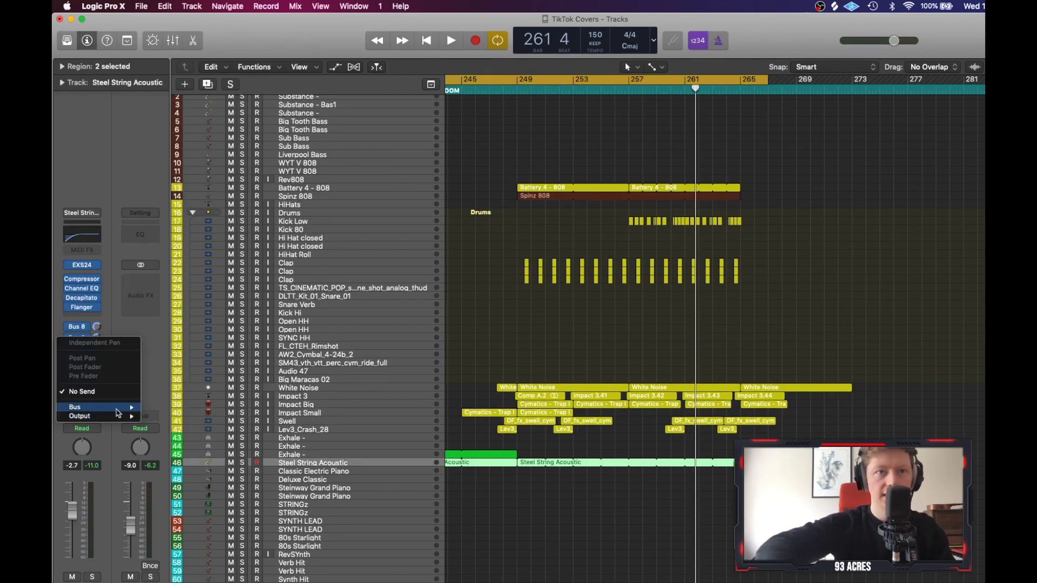
mouse_move(119, 410)
click(200, 415)
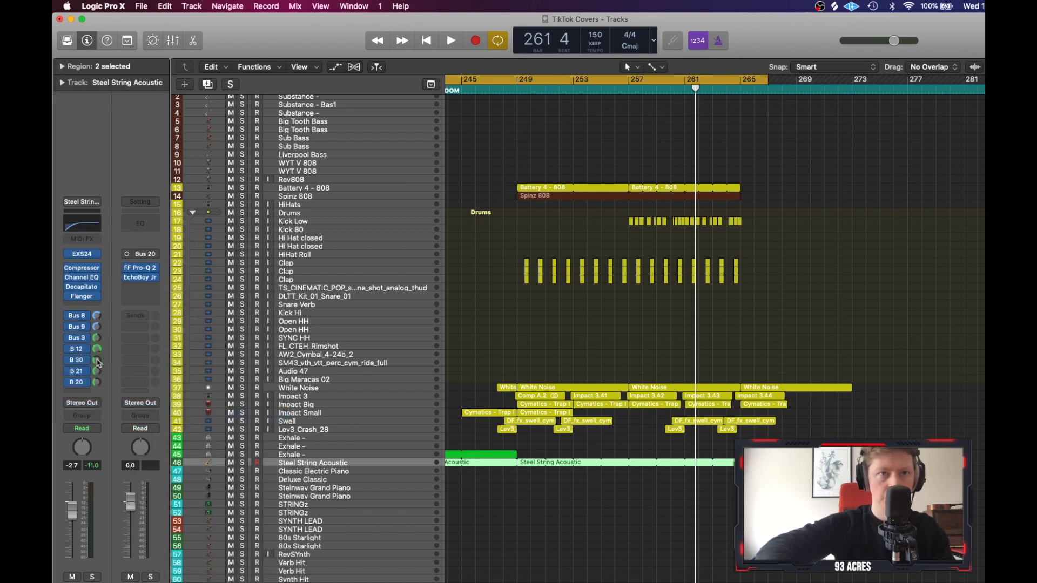
drag(98, 364, 98, 353)
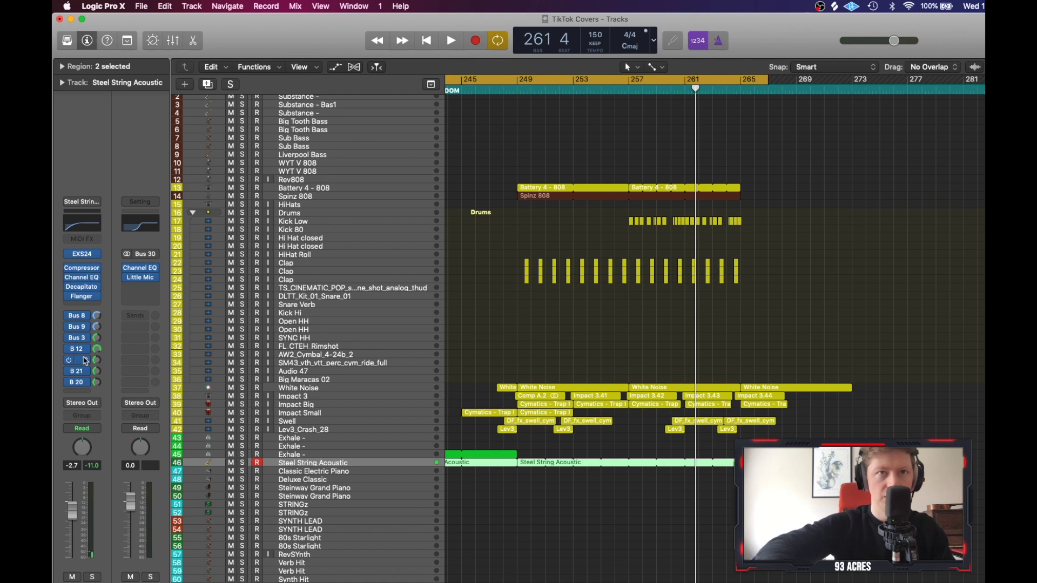
Step: Check the Little MicroShift plug-in on Bus 30 and the EchoBoy Jr. plug-in on Bus 20, closing both windows
click(141, 278)
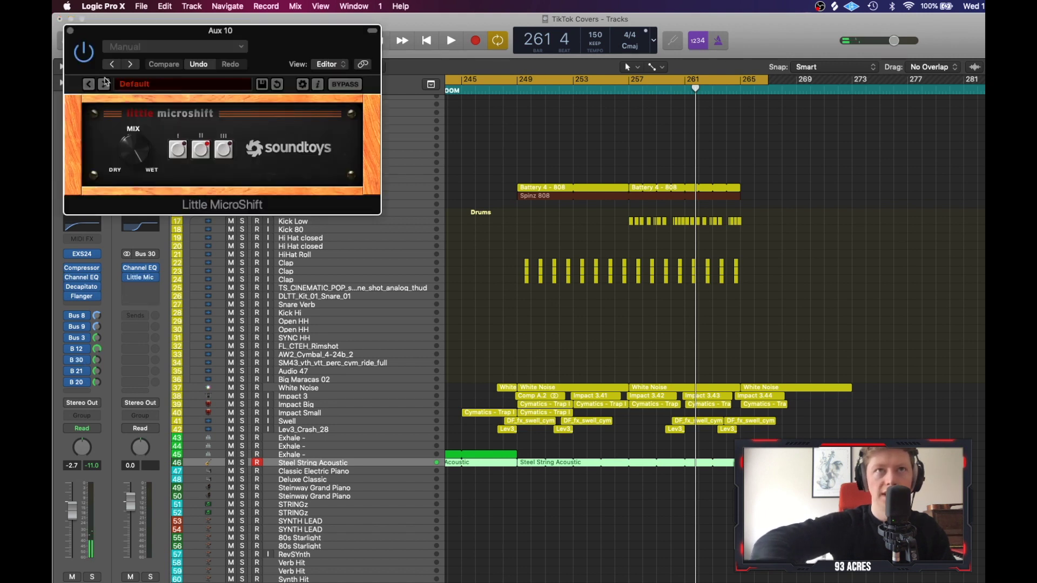
click(70, 31)
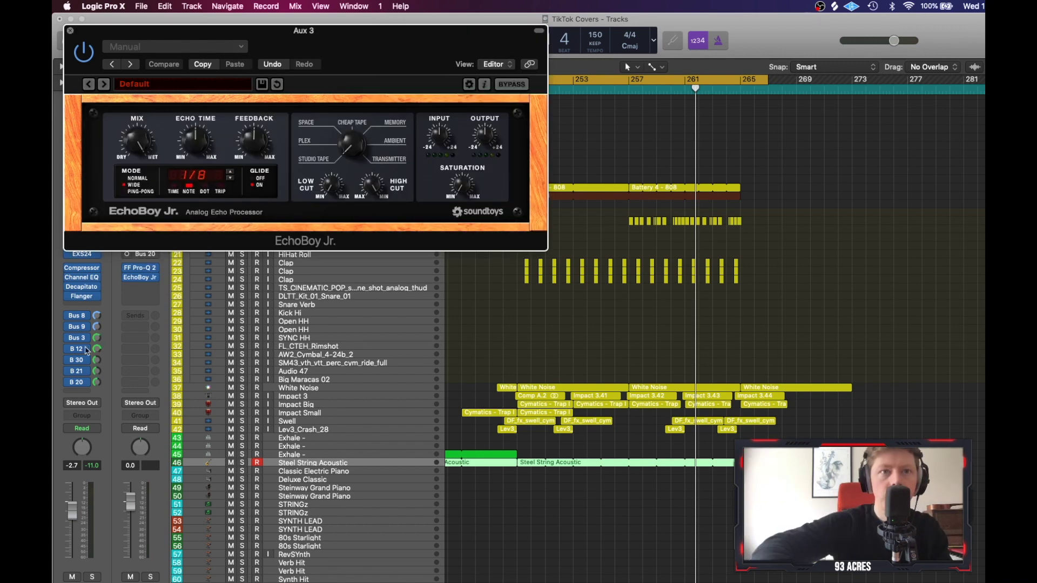
click(66, 21)
Step: Add a Bus 19 send, routed to Aux 15, to the Steel String Acoustic track
click(82, 392)
mouse_move(100, 409)
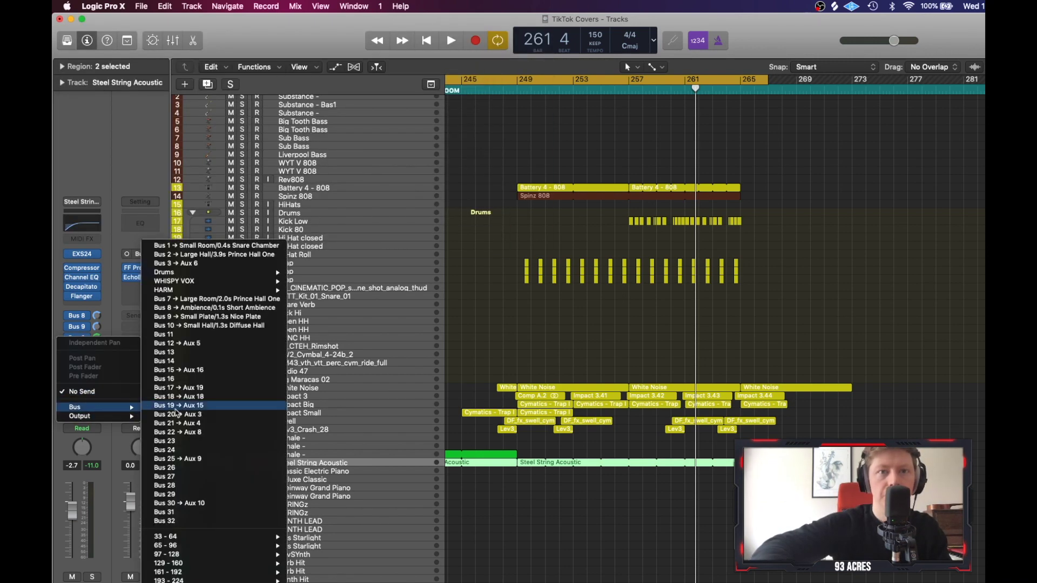
click(185, 408)
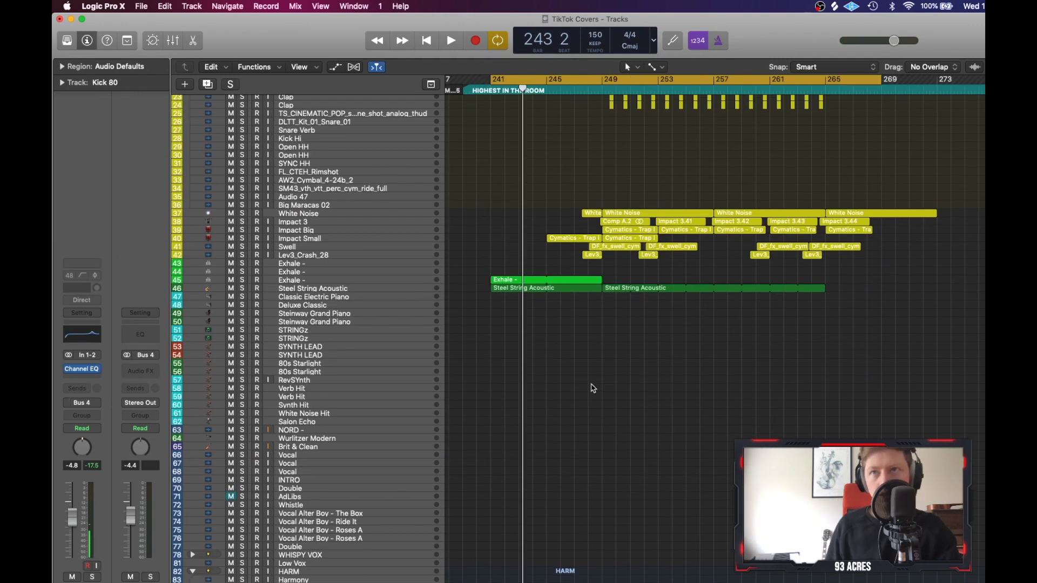
Step: Examine the 808, drum, effects and guitar regions arranged in the HIGHEST IN THE ROOM section
scroll(591, 386, up, 5)
scroll(592, 387, right, 3)
scroll(592, 388, up, 4)
scroll(593, 388, right, 1)
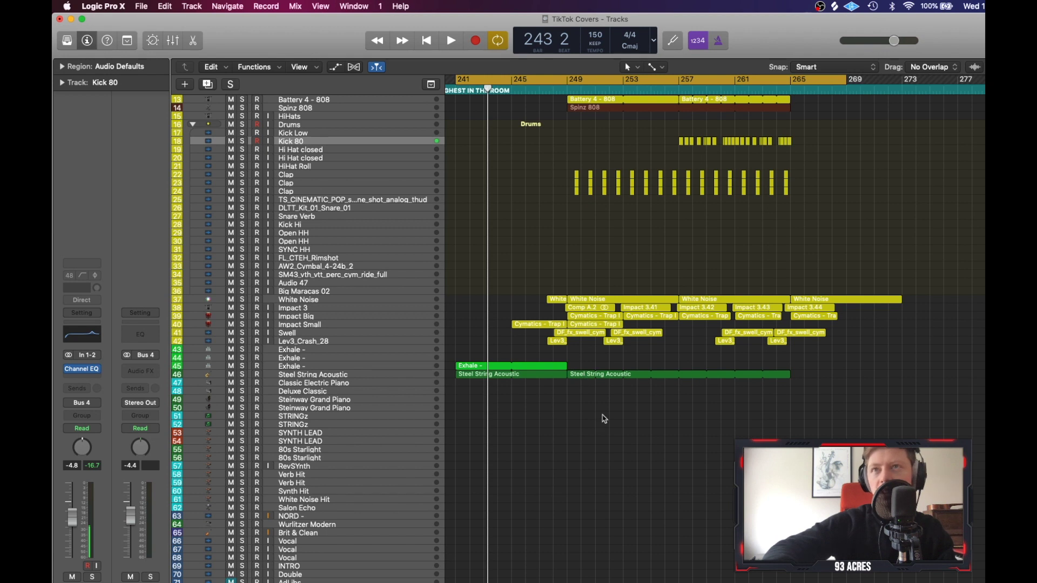
scroll(605, 419, left, 1)
scroll(604, 427, up, 5)
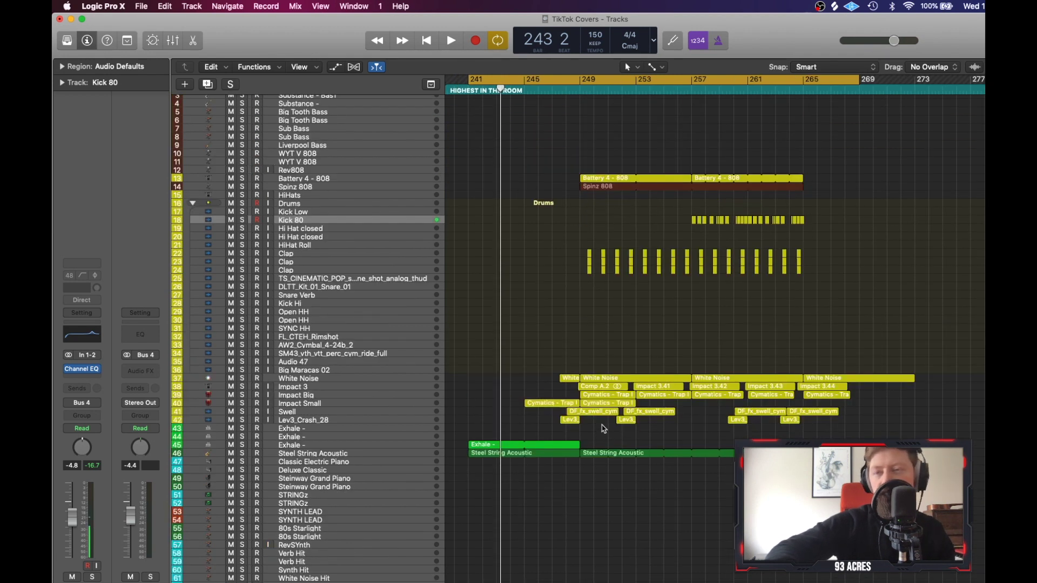
scroll(604, 429, down, 1)
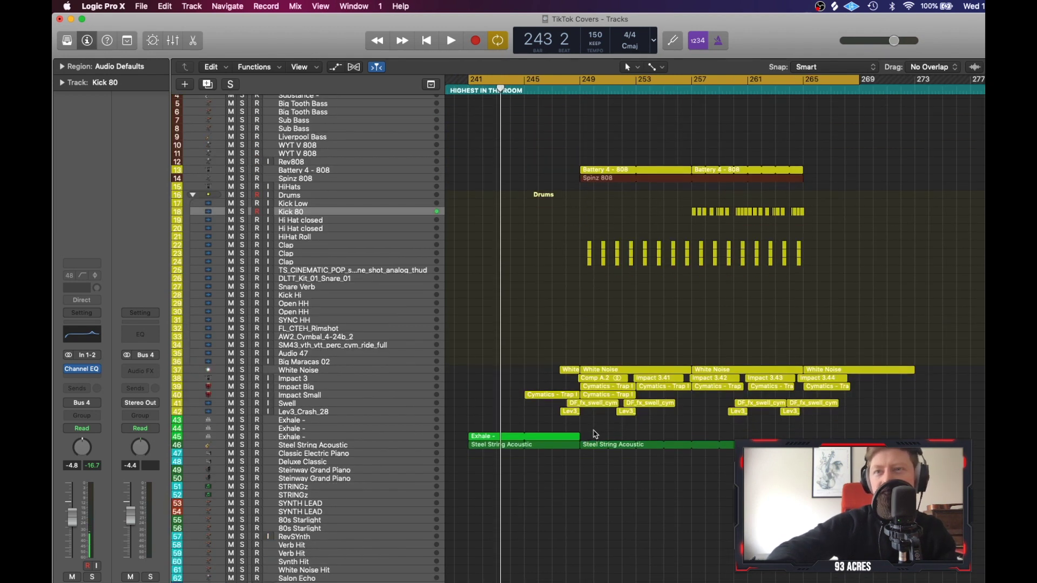
scroll(500, 489, down, 10)
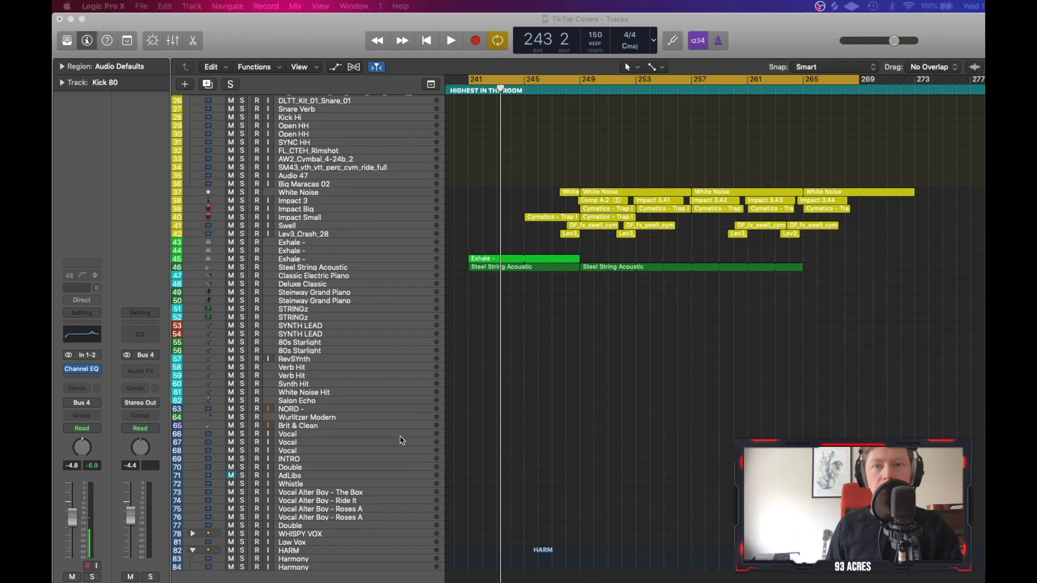
Step: Record a vocal take on the first Vocal track and another take on the Double track below it
click(401, 436)
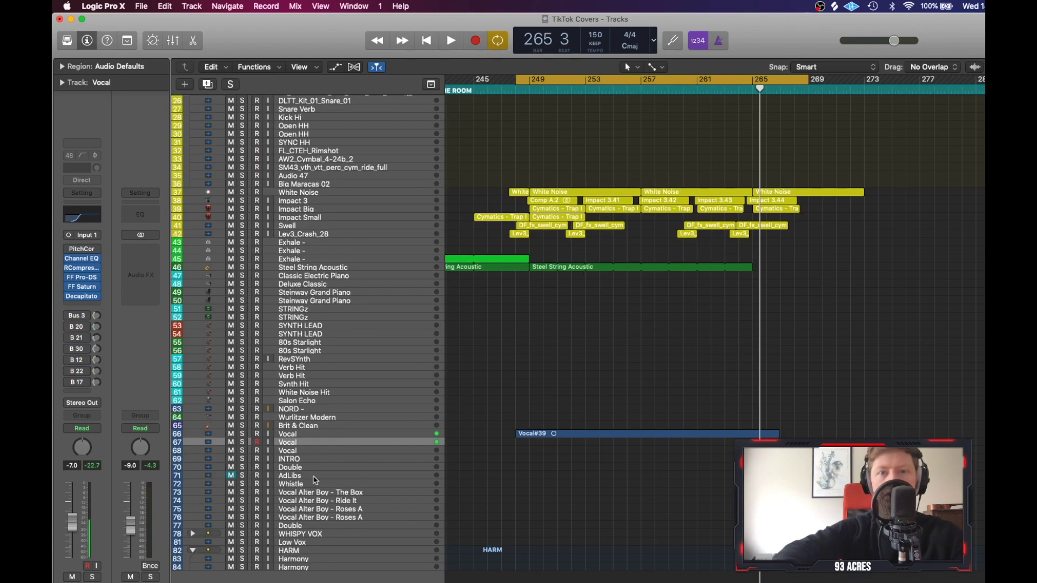
click(313, 468)
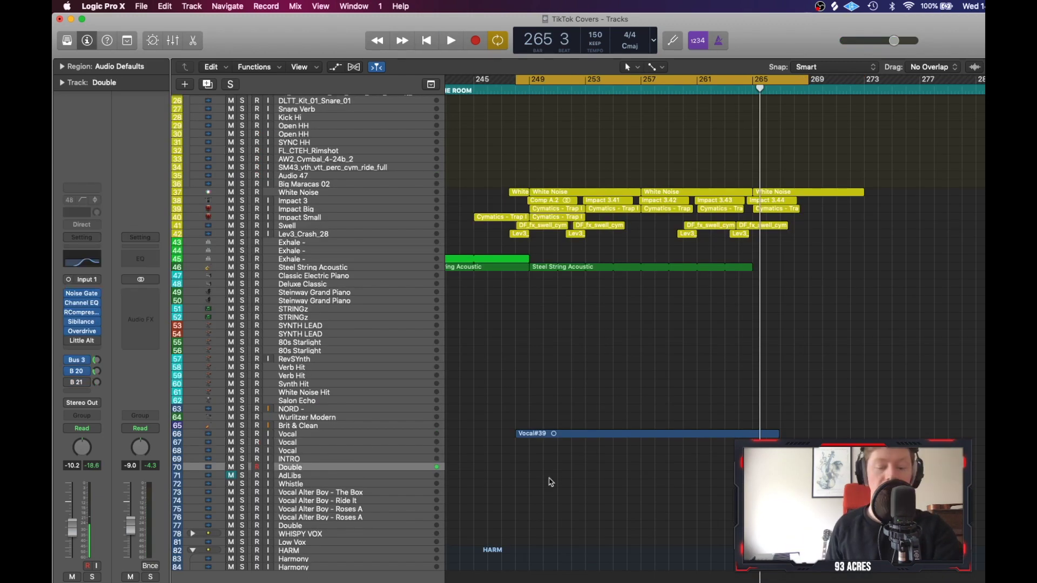
key(r)
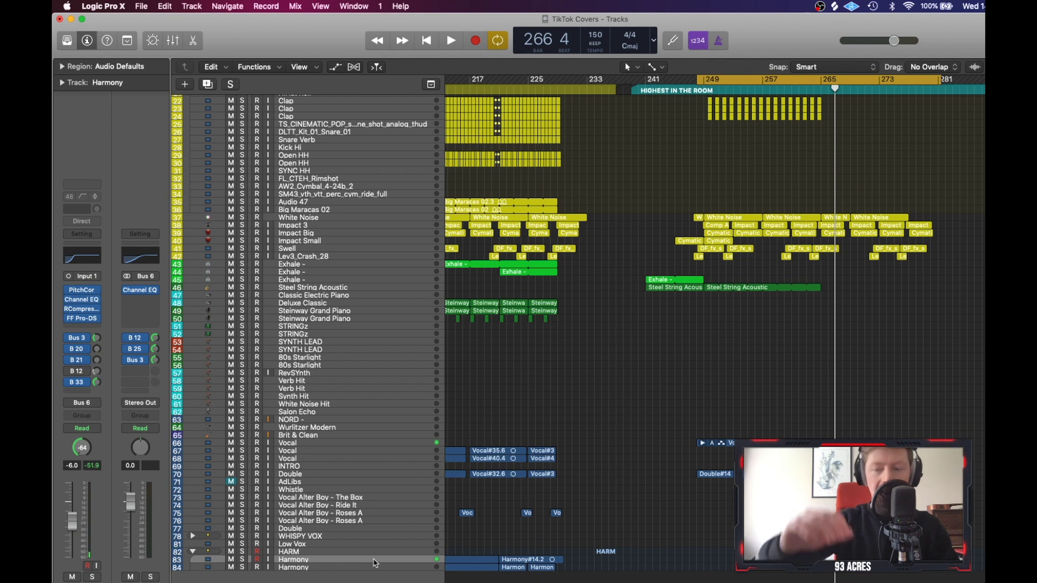
Step: Record a take on the first Harmony track in the HARM stack and select the Harmony track below it
key(r)
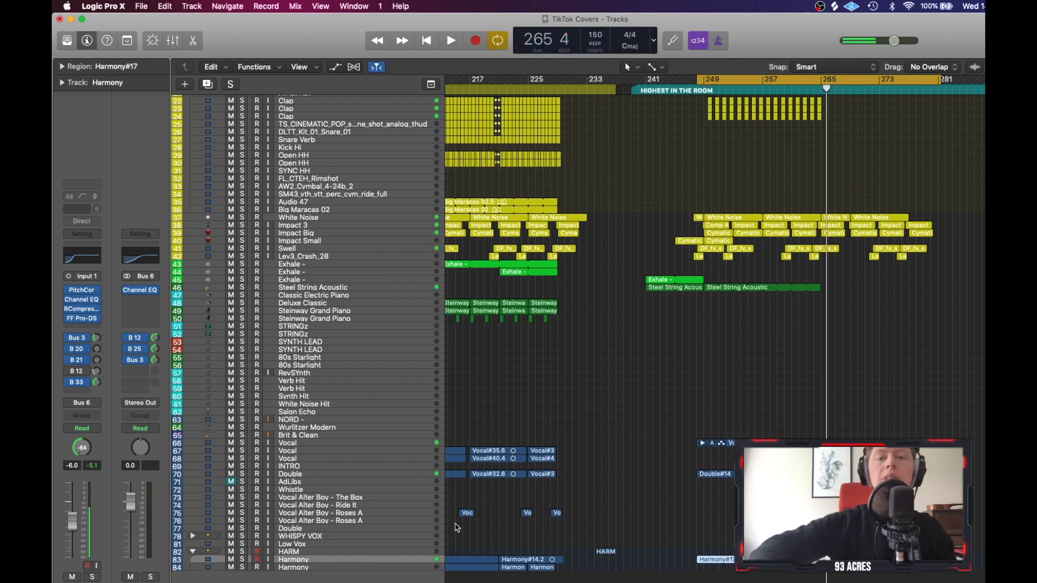
key(Down)
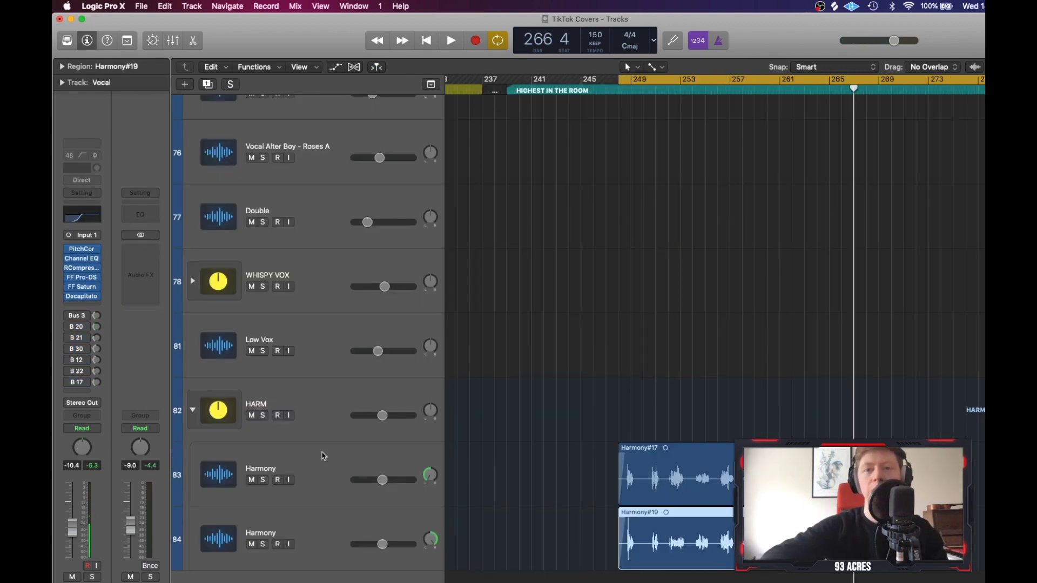
Step: Set the HARM track stack's volume to -5.5 dB
click(384, 416)
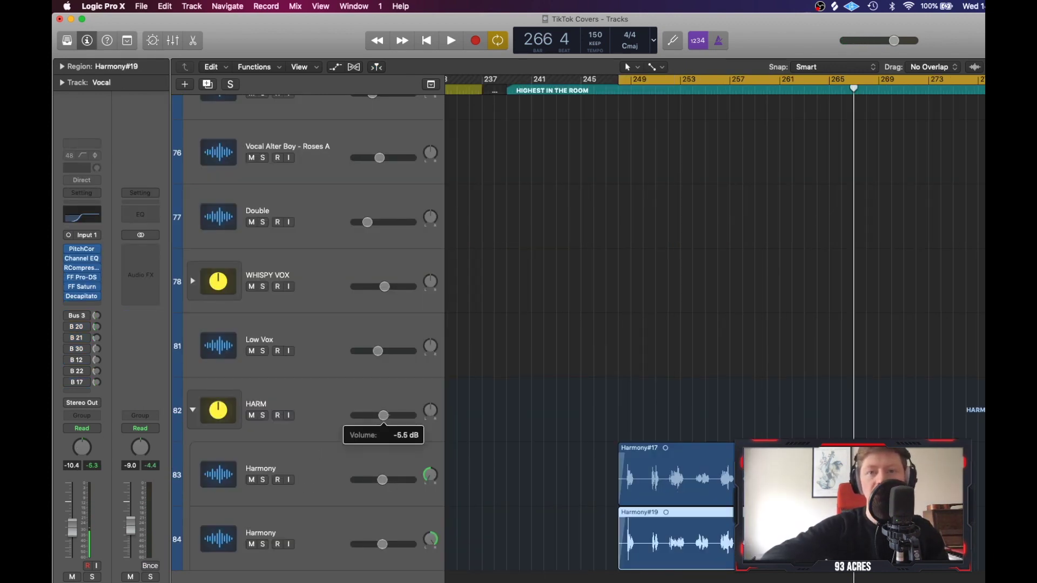
Step: Examine the Channel EQ settings on the Double track that holds the new take, and close the plug-in
scroll(844, 220, up, 10)
click(372, 425)
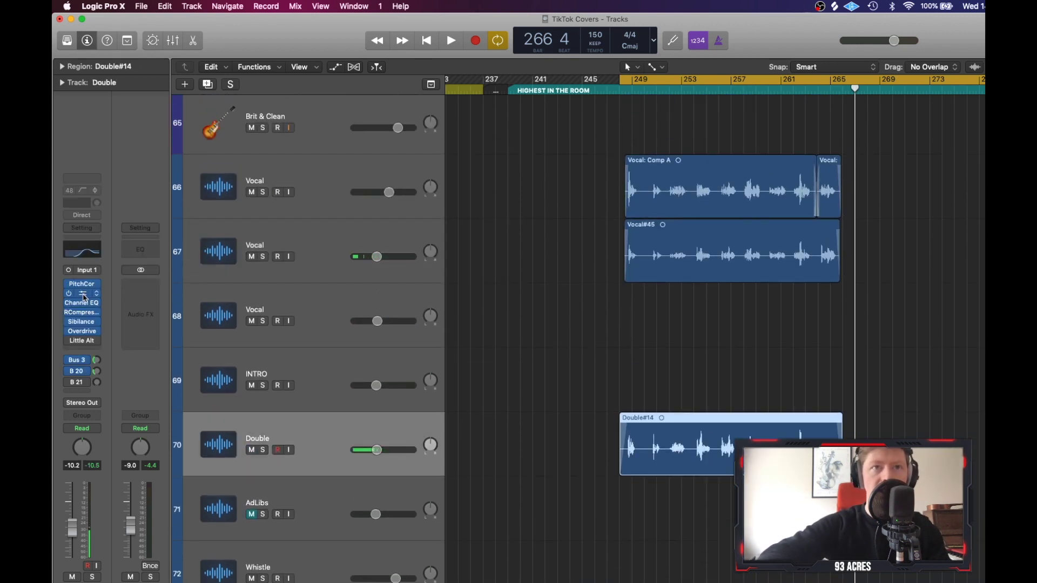
click(83, 304)
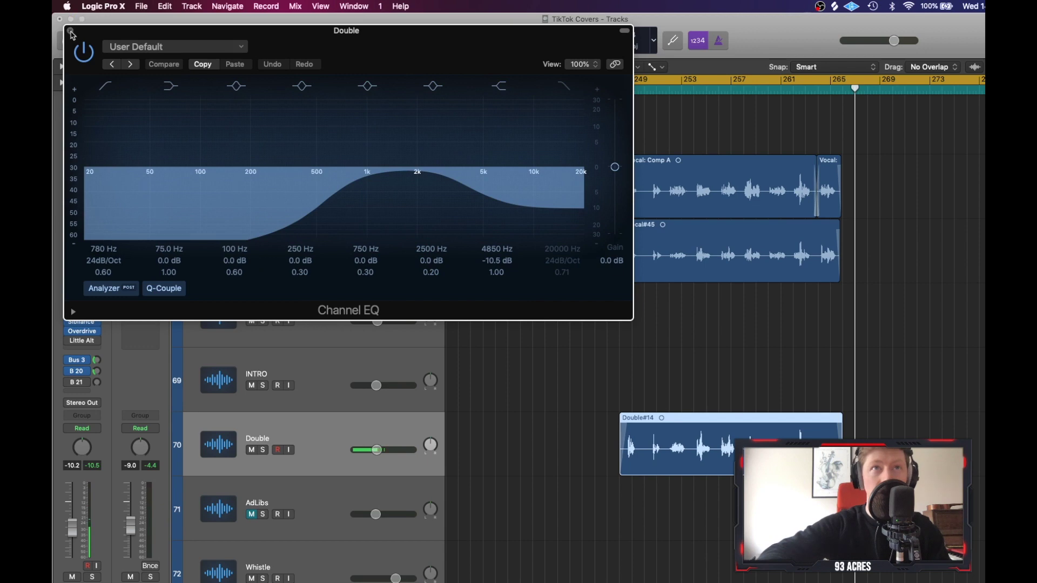
click(71, 31)
Step: Record a MIDI part on the first Exhale track, starting at bar 257 of the HIGHEST IN THE ROOM section
click(381, 234)
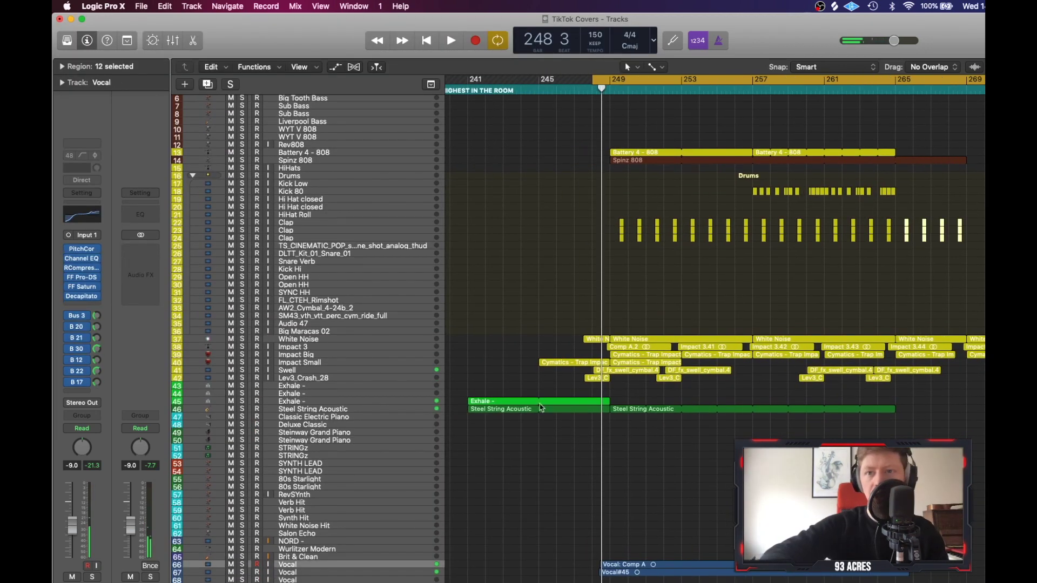
click(421, 396)
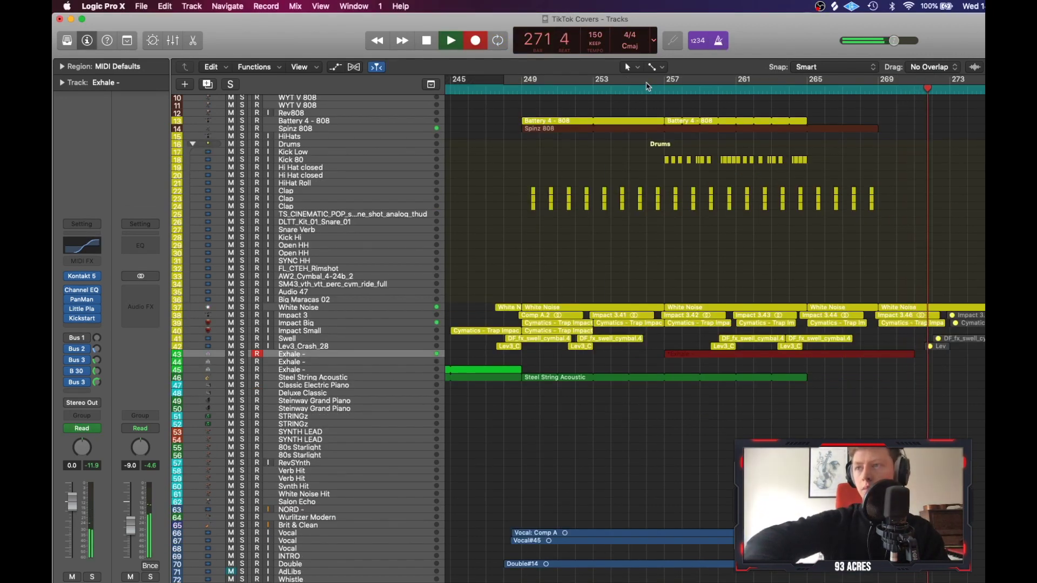
key(space)
Step: Open the newly recorded Exhale region in the Piano Roll and select its long sustained notes
double_click(794, 356)
click(1001, 367)
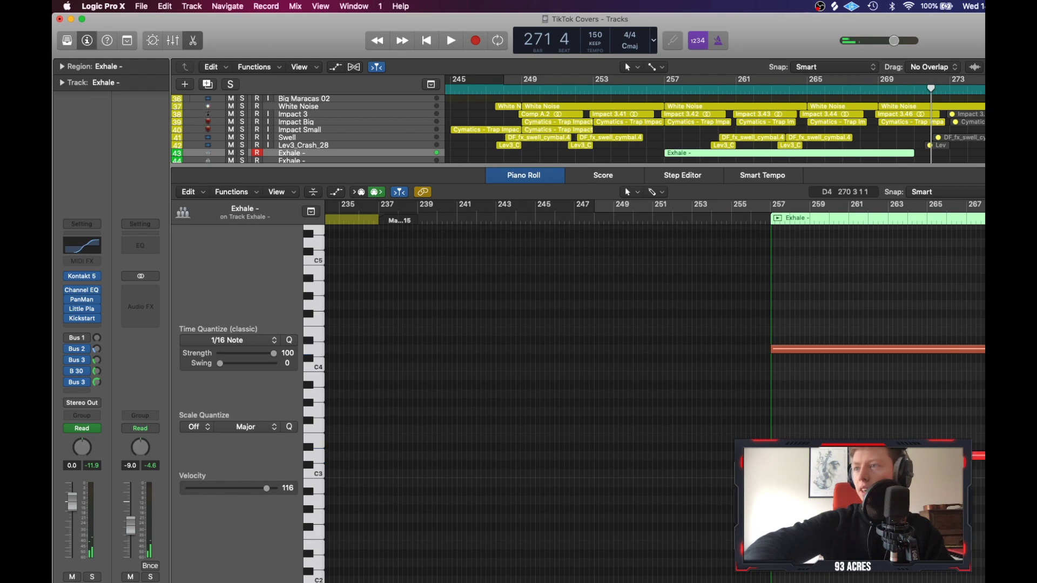
click(980, 349)
click(980, 456)
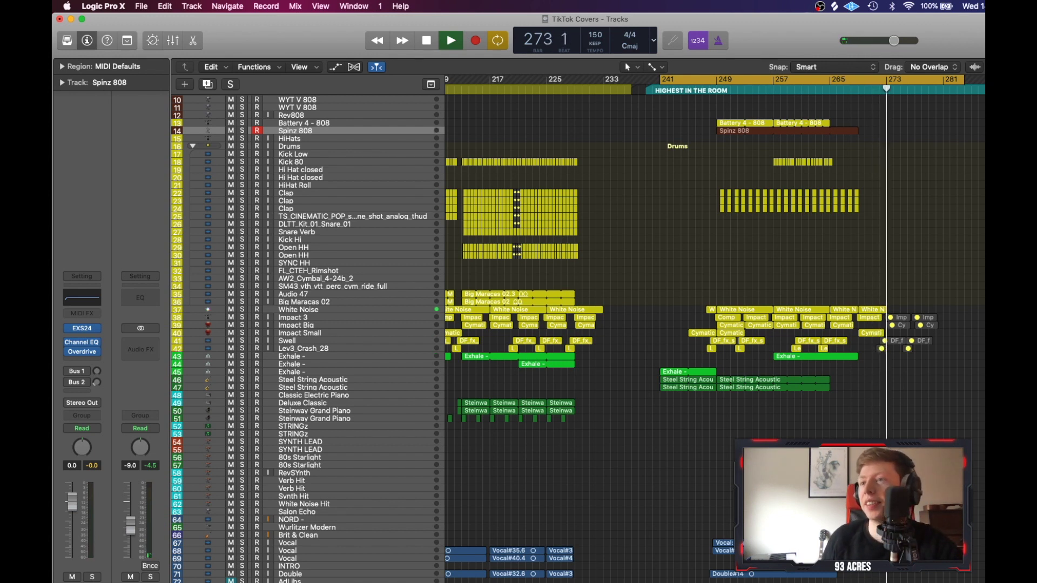
Step: Stop playback and expand the Drums track stack to show its individual tracks
key(space)
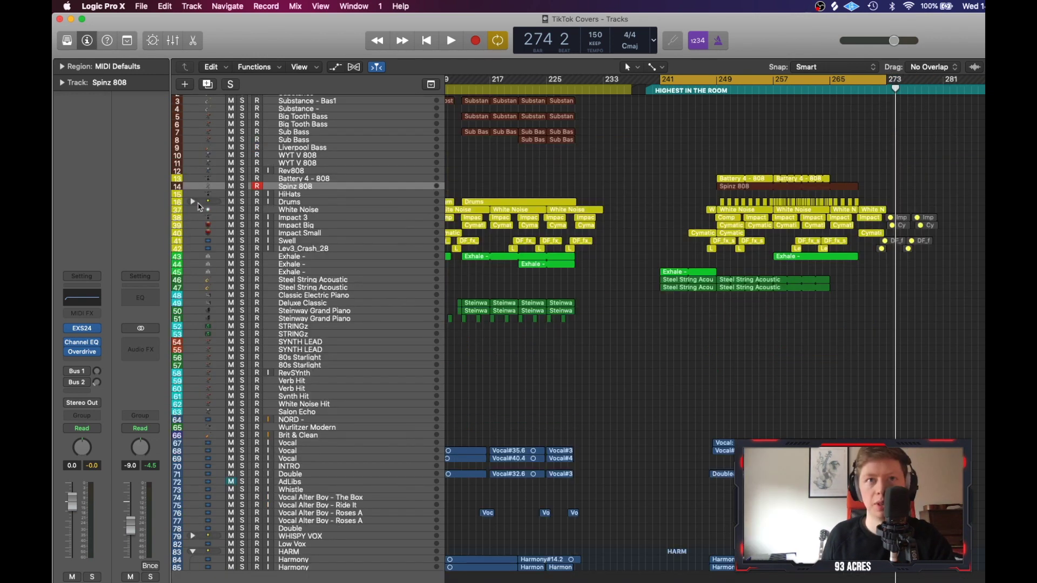
click(193, 202)
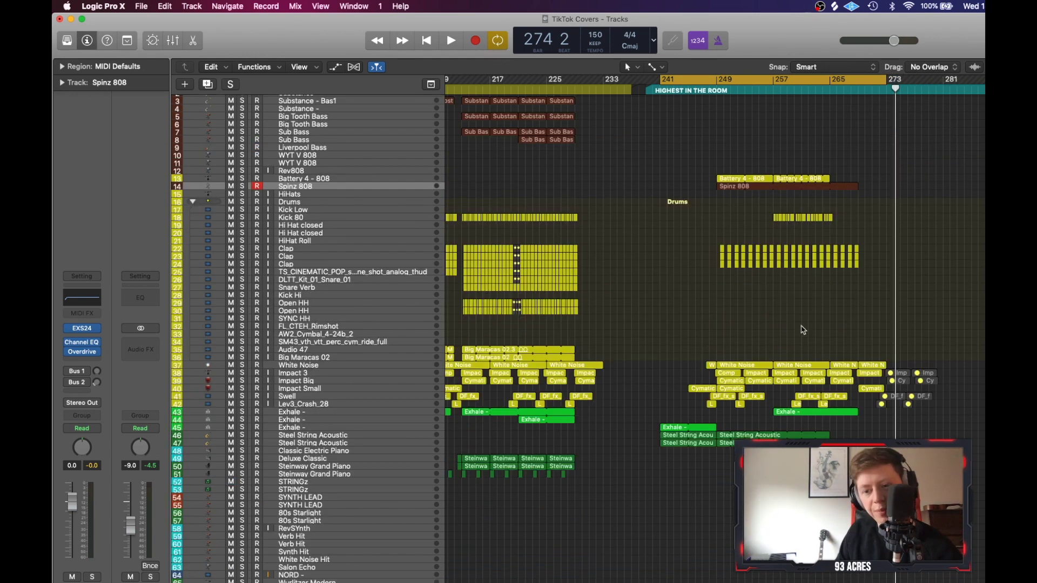